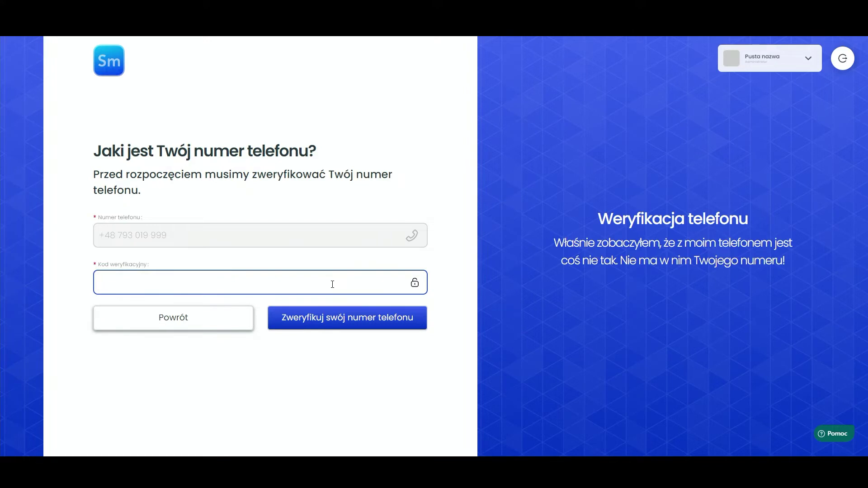
Enter the SMS verification code and submit it to verify the phone number.
left_click(333, 284)
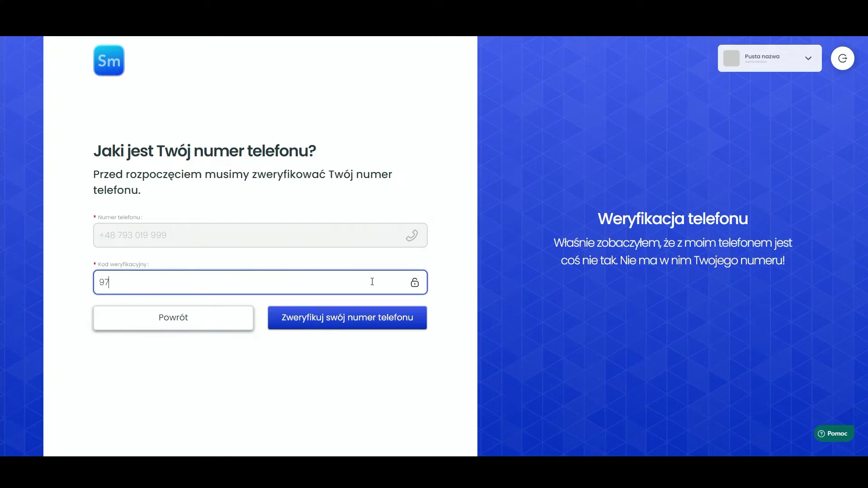
left_click(367, 314)
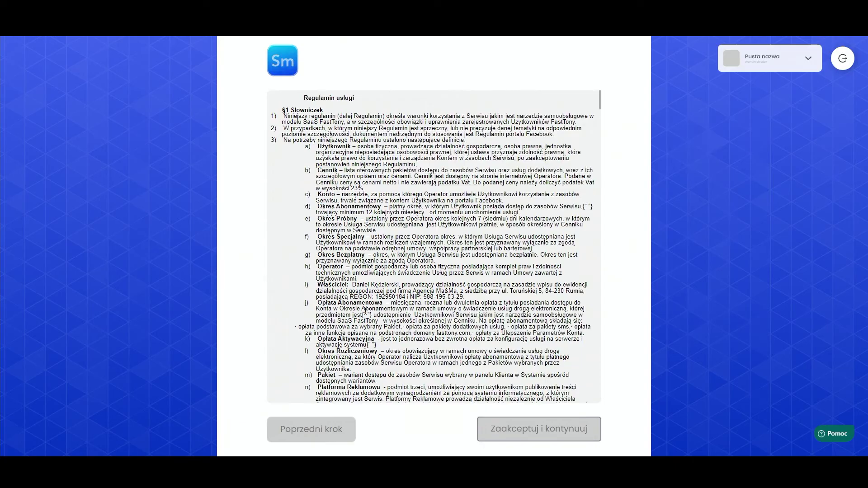
Read through and accept the service terms, then accept the data-use consent.
scroll(406, 308, "down", 20)
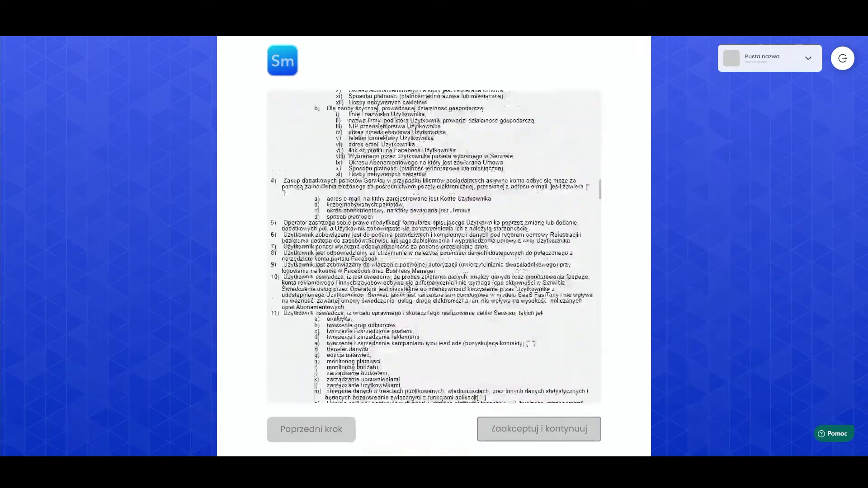
scroll(409, 289, "down", 15)
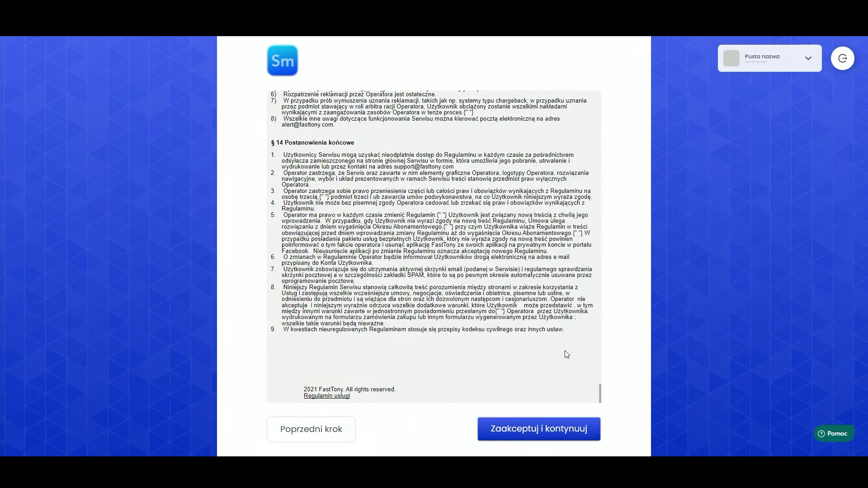
left_click(559, 422)
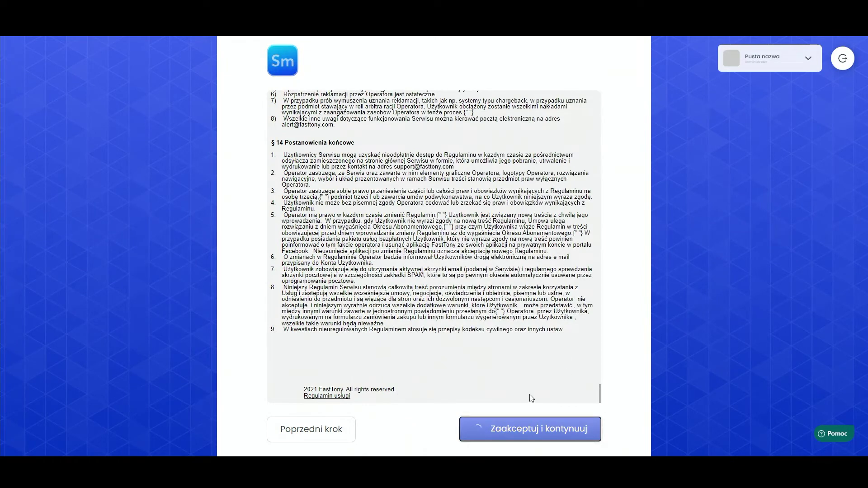
scroll(544, 380, "down", 15)
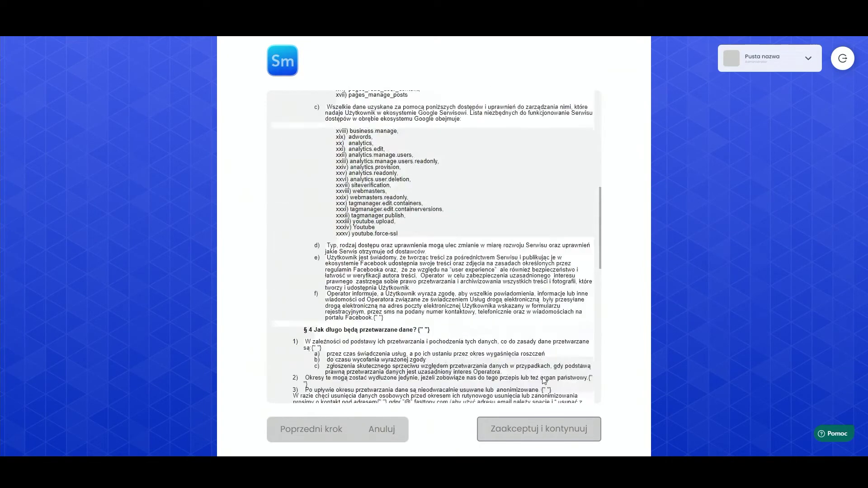
left_click(538, 428)
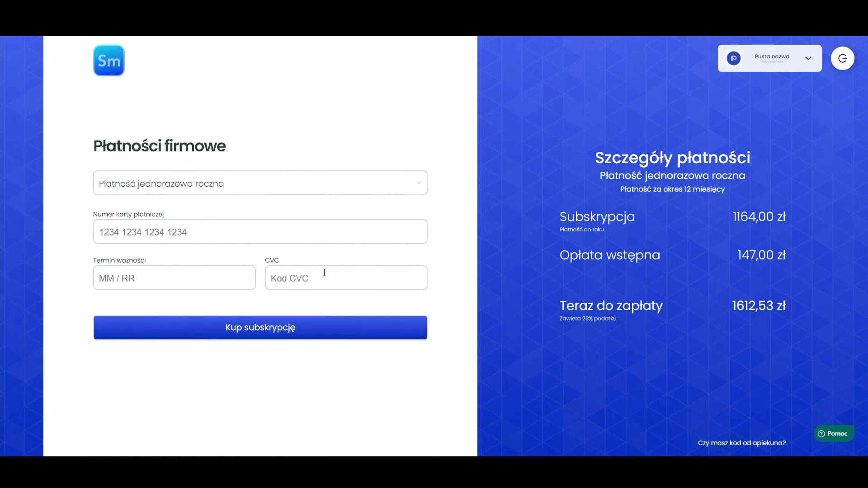
left_click(298, 228)
Fill in the payment card expiry date and CVC fields.
left_click(96, 300)
left_click(151, 276)
left_click(304, 275)
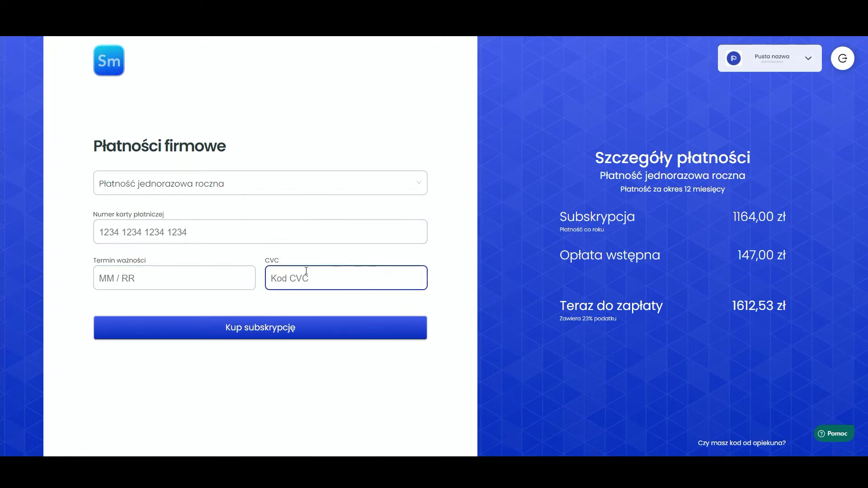
left_click(629, 404)
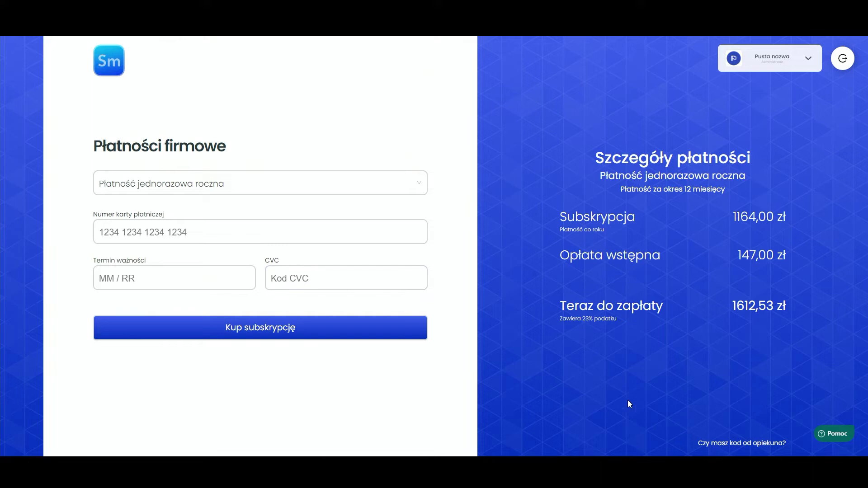
Apply the discount code DEMO to the annual subscription payment.
left_click(726, 442)
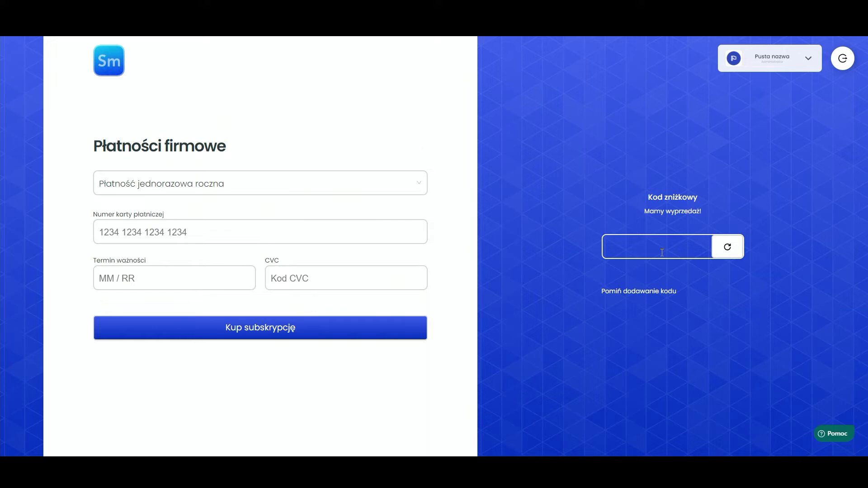
type("DEMO")
left_click(720, 248)
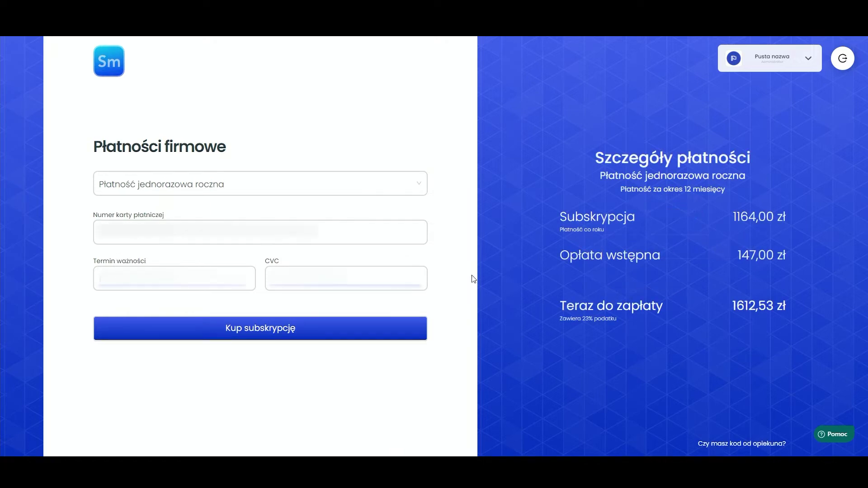
left_click(270, 238)
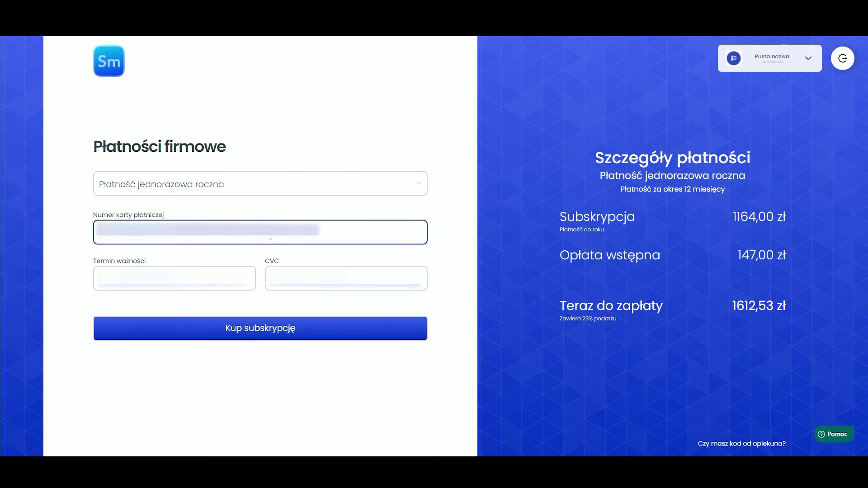
Complete the card number, expiry and CVC, and buy the annual subscription.
left_click(209, 268)
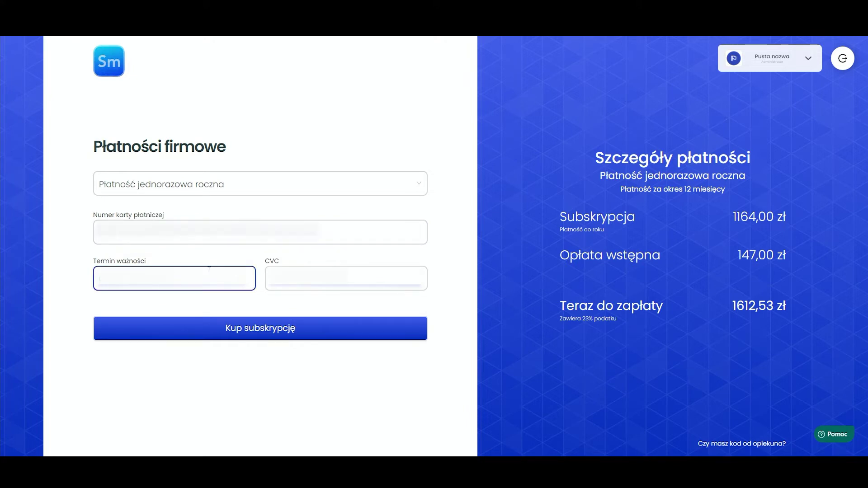
left_click(270, 280)
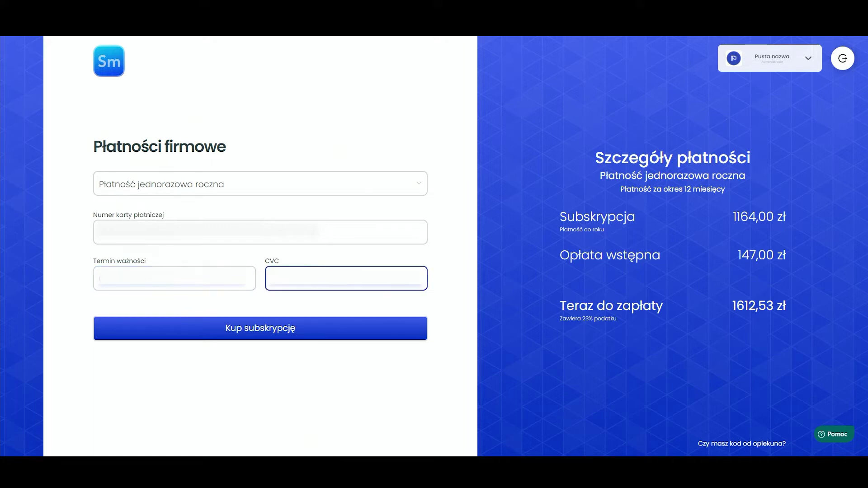
left_click(270, 331)
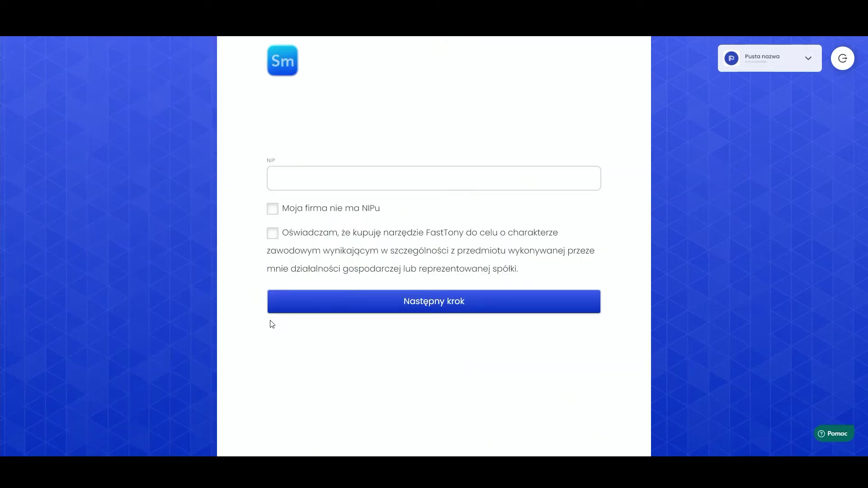
Declare professional use with the 'Oświadczam…' checkbox and advance to Integracja.
left_click(271, 234)
left_click(293, 301)
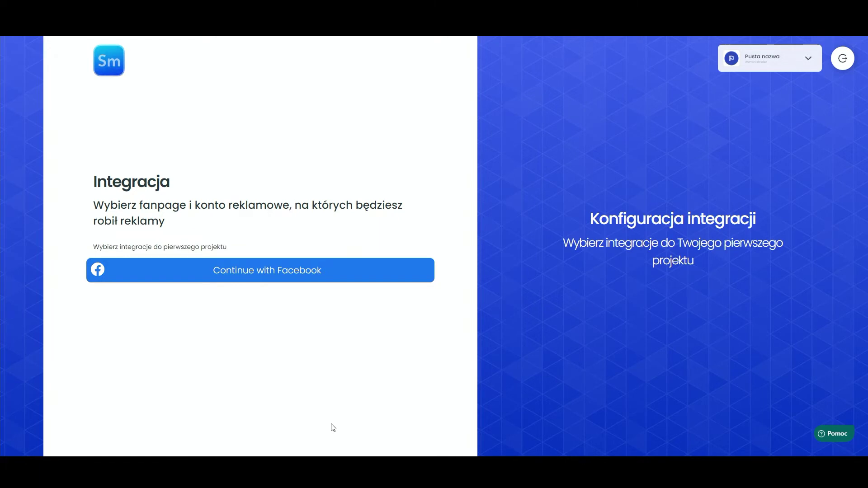
Connect the Facebook account through Continue with Facebook.
left_click(289, 284)
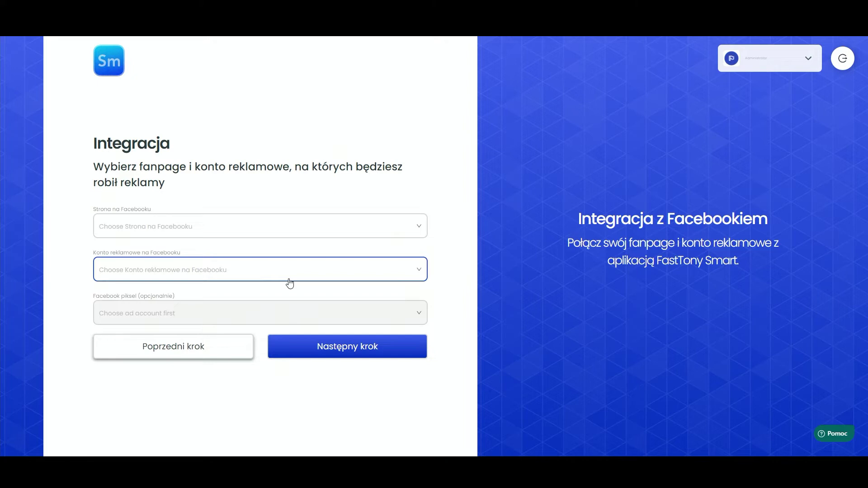
left_click(280, 232)
Link fanpage FastTony.es, ad account DEMO and pixel FastTony.es (Default), then continue.
left_click(282, 271)
left_click(281, 287)
left_click(278, 294)
left_click(278, 310)
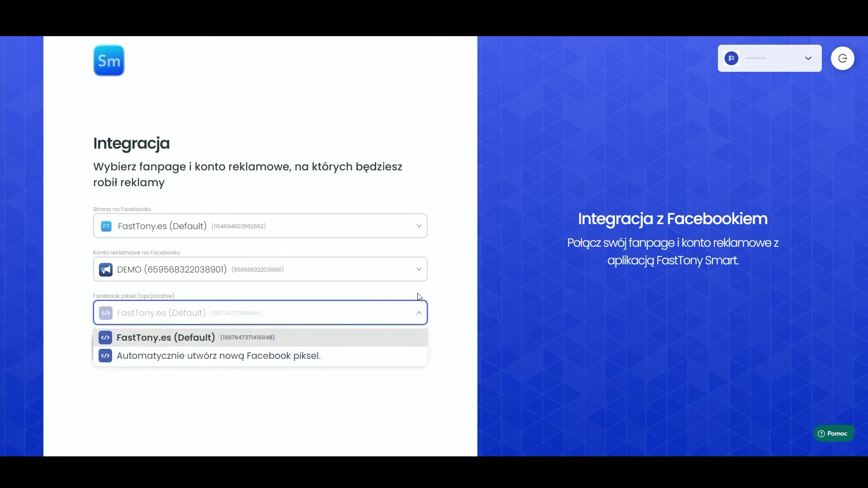
left_click(409, 338)
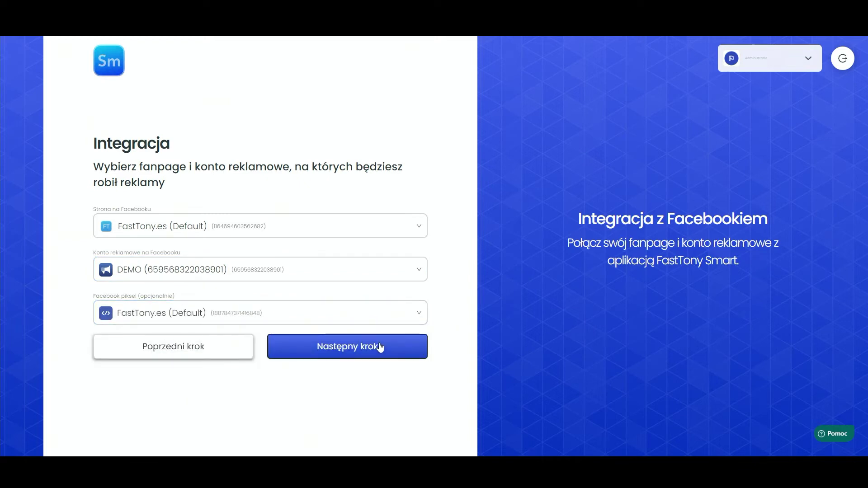
left_click(380, 347)
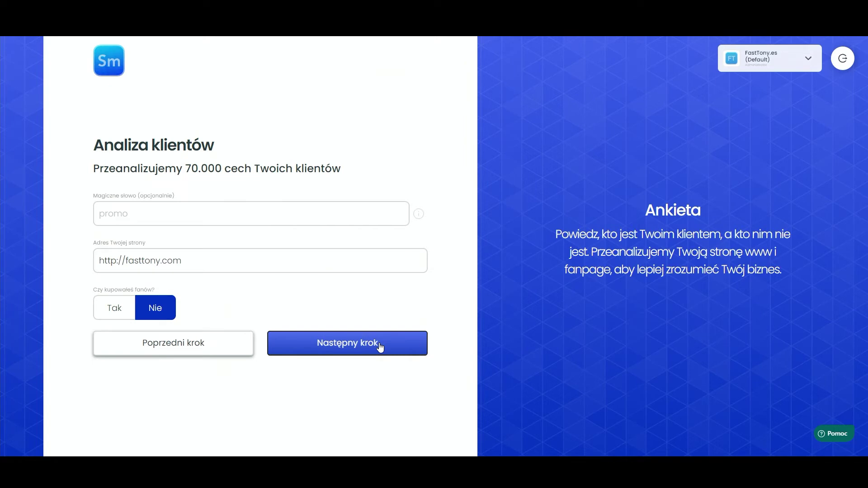
Set the magic word to #USMIECH and continue to the business area page.
left_click(334, 218)
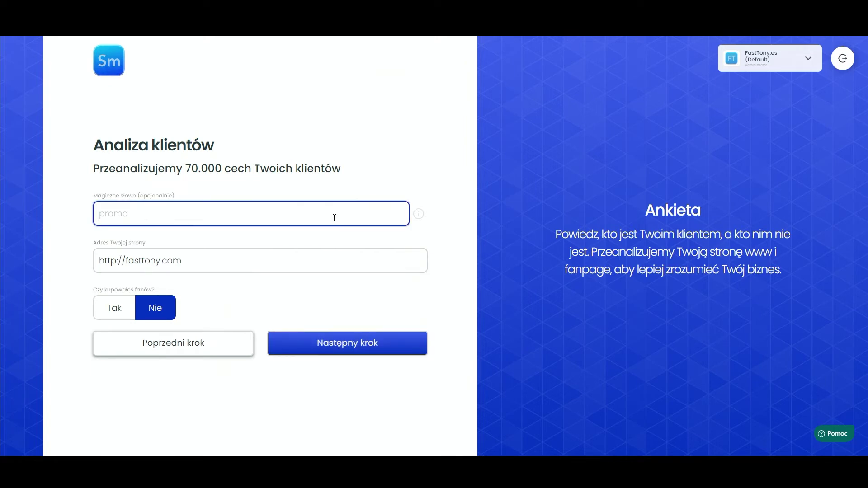
type("#USMIECH")
left_click(360, 347)
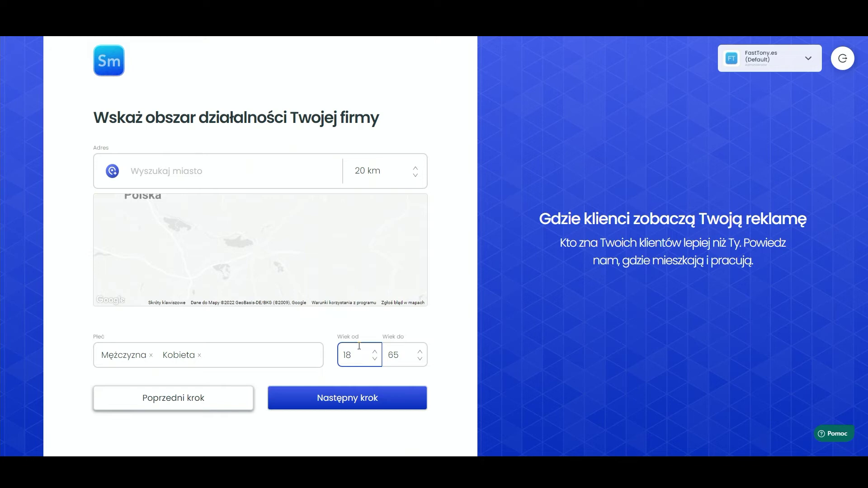
Search POLSKA, choose Polska (Kraj) as the target area, and continue.
left_click(229, 184)
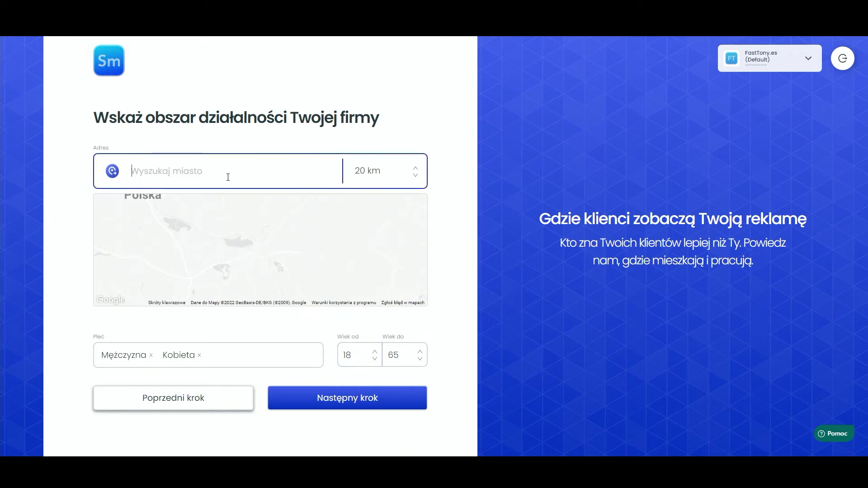
type("POLSKA")
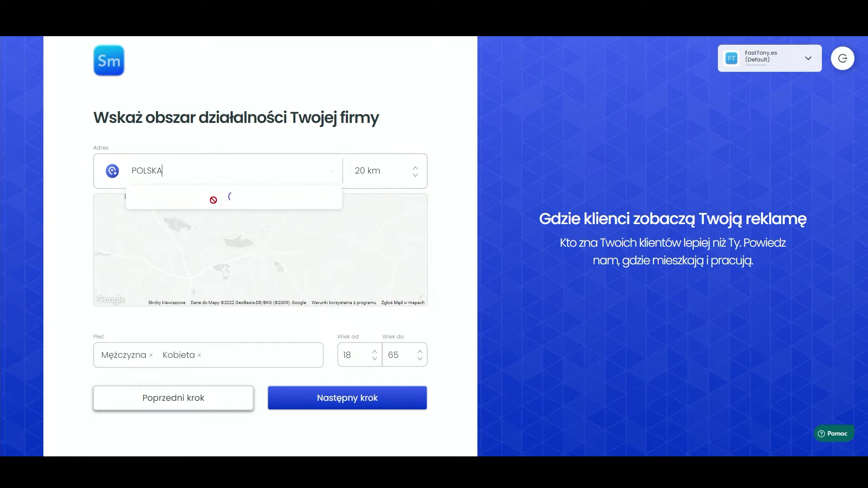
left_click(215, 199)
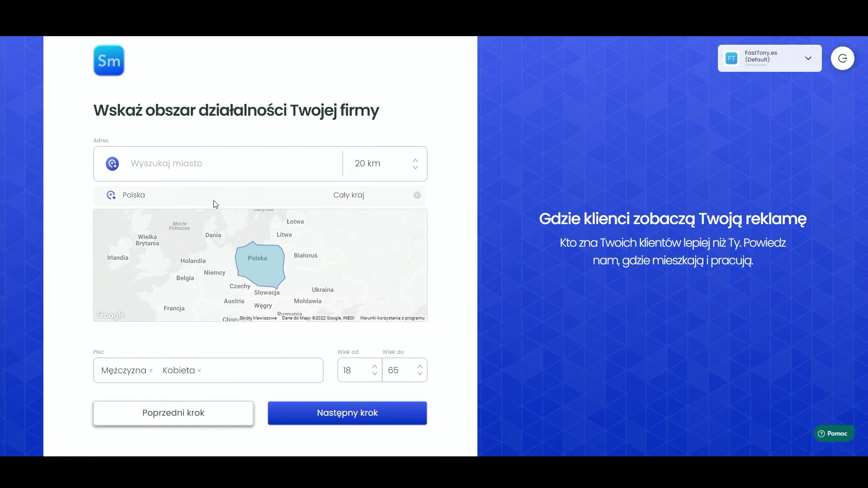
left_click(339, 417)
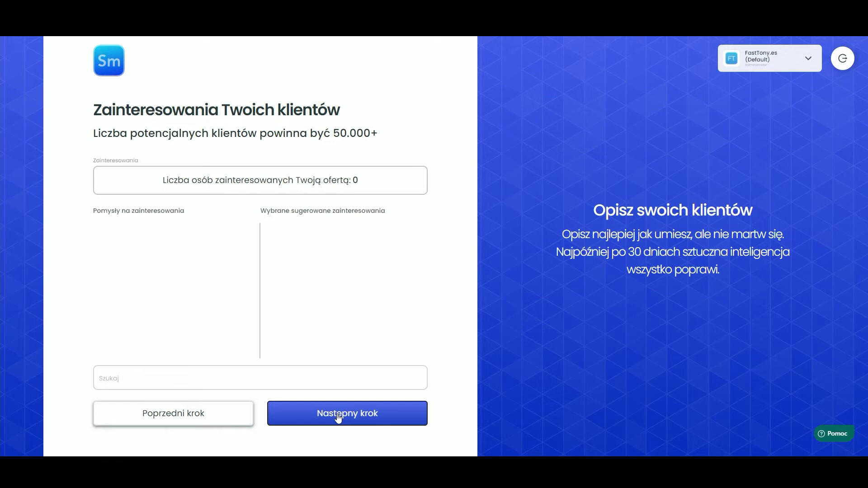
Search TENIS, add Tenis stołowy as a customer interest, and continue.
left_click(339, 418)
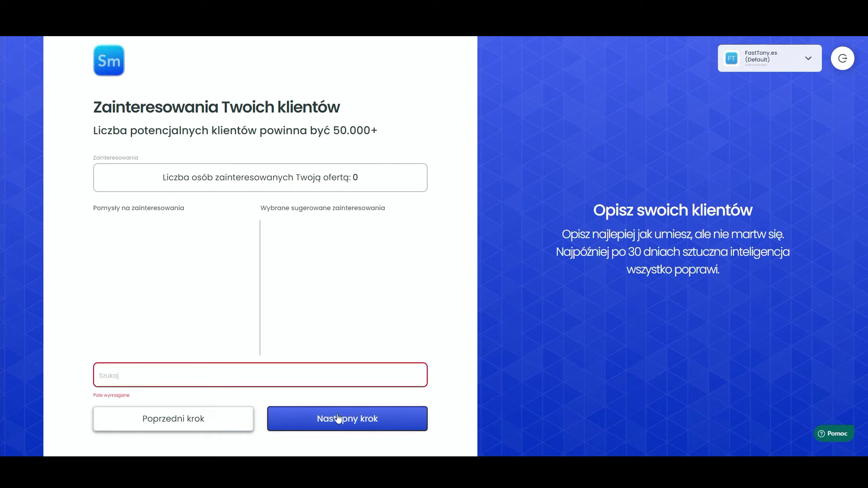
left_click(353, 372)
type("TENIS")
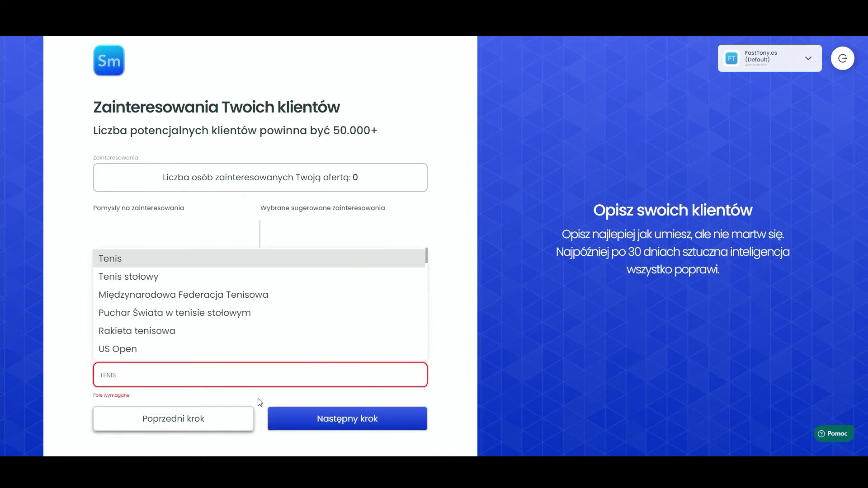
scroll(209, 271, "down", 1)
left_click(209, 260)
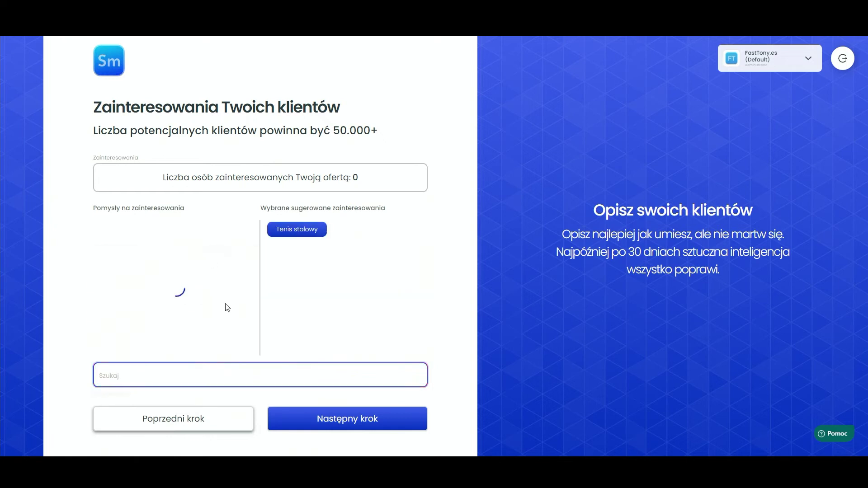
left_click(300, 417)
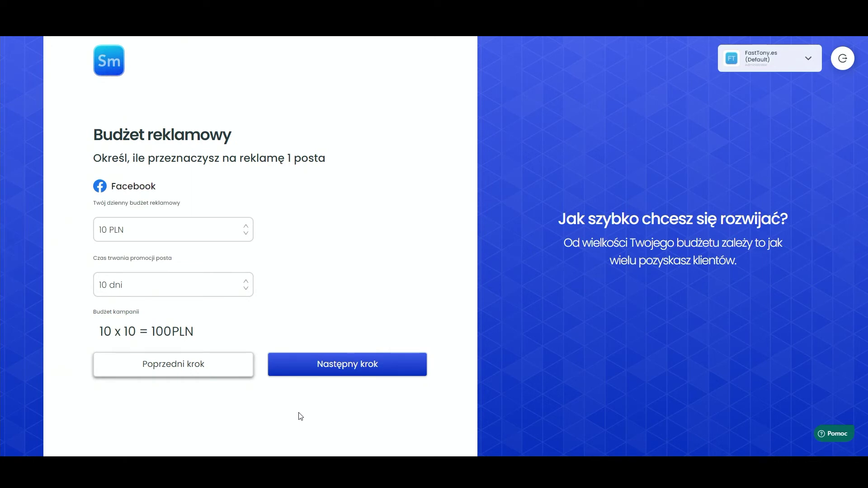
Reduce the post promotion duration to 4 dni and proceed to the pixel code step.
left_click(233, 287)
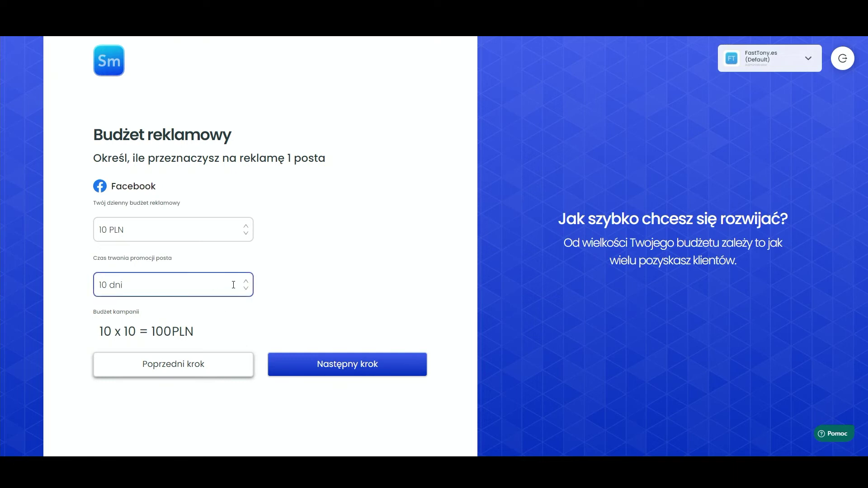
left_click(246, 288)
left_click(246, 288)
left_click(246, 288)
left_click(246, 288)
left_click(246, 288)
left_click(246, 288)
left_click(291, 360)
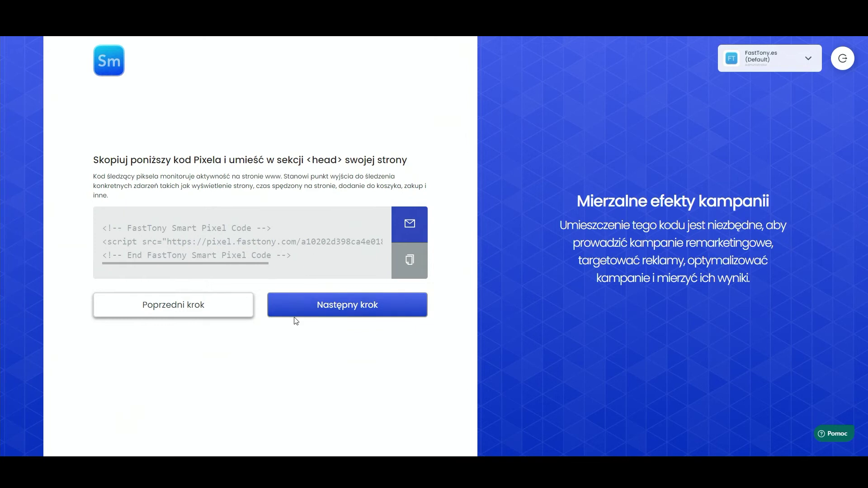
Move past the pixel code and completion screens to the 'Twoje posty i reklamy' dashboard.
left_click(295, 316)
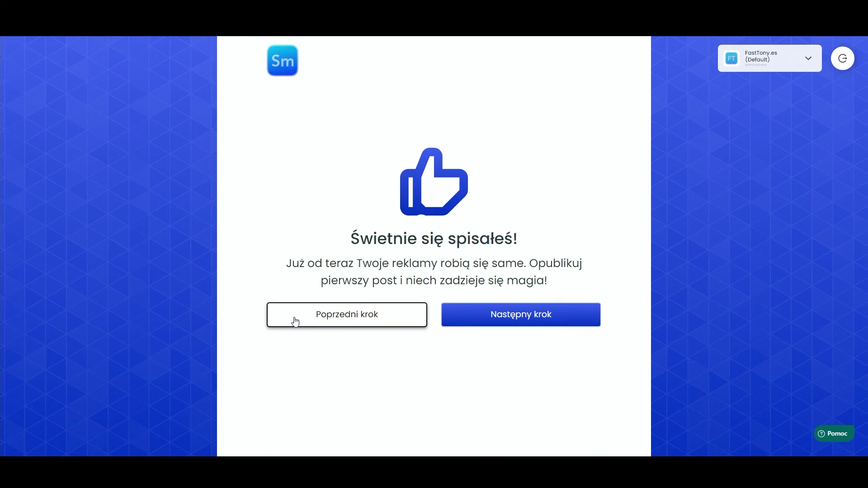
left_click(511, 312)
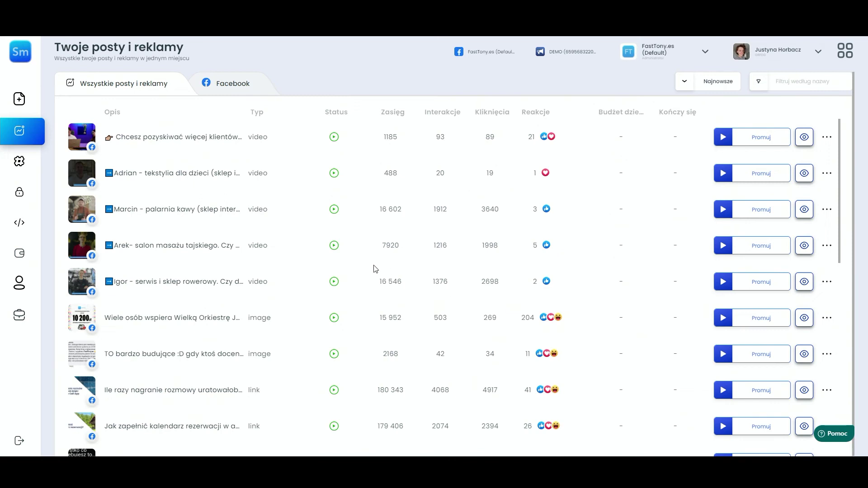
Open the Stwórz post page listing video, photo, carousel and lead ads post types.
left_click(20, 98)
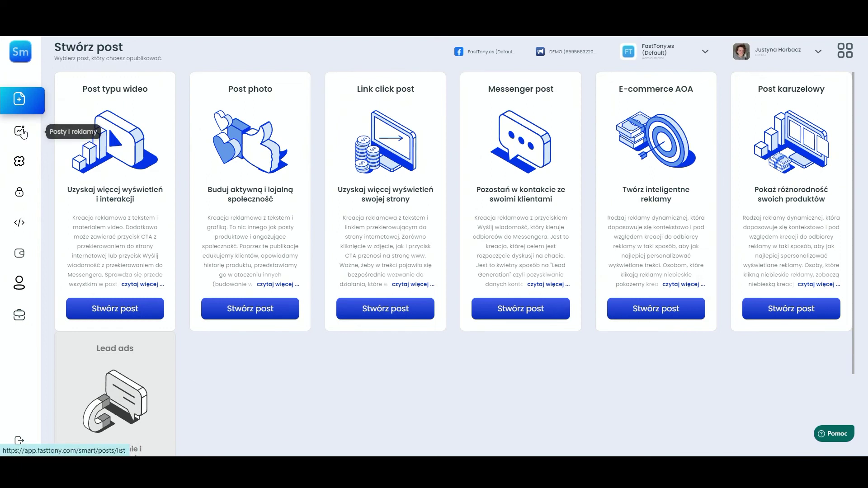
Go back to the Posty i reklamy list, then bring up the Konfiguracja reklam settings.
left_click(23, 132)
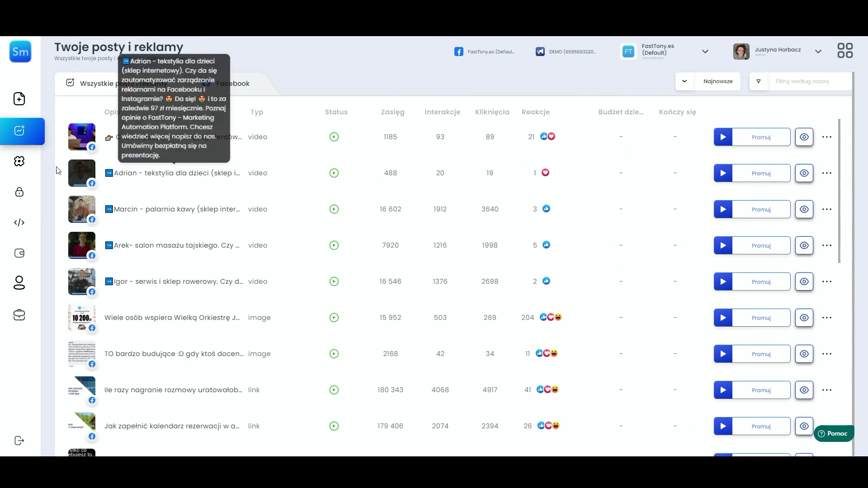
left_click(26, 162)
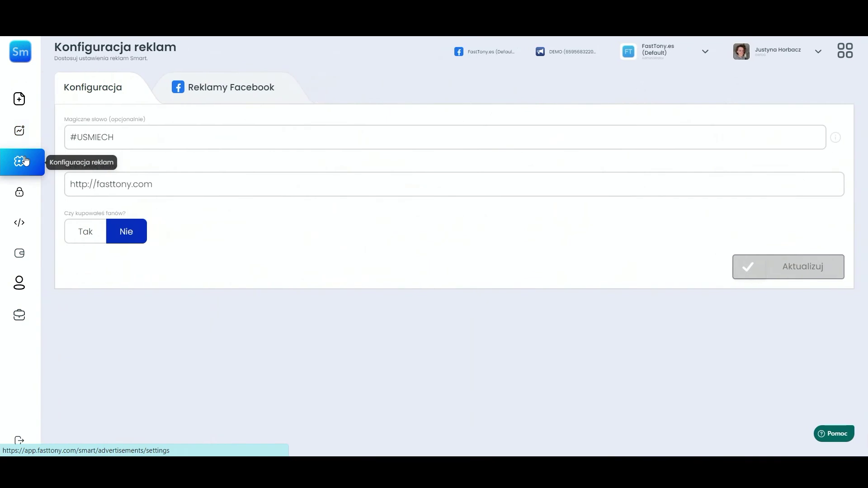
Review Reklamy Facebook targeting (Poland, ages 18–65, 10 PLN daily), then open Ustawienia zaawansowane.
left_click(229, 89)
left_click(178, 356)
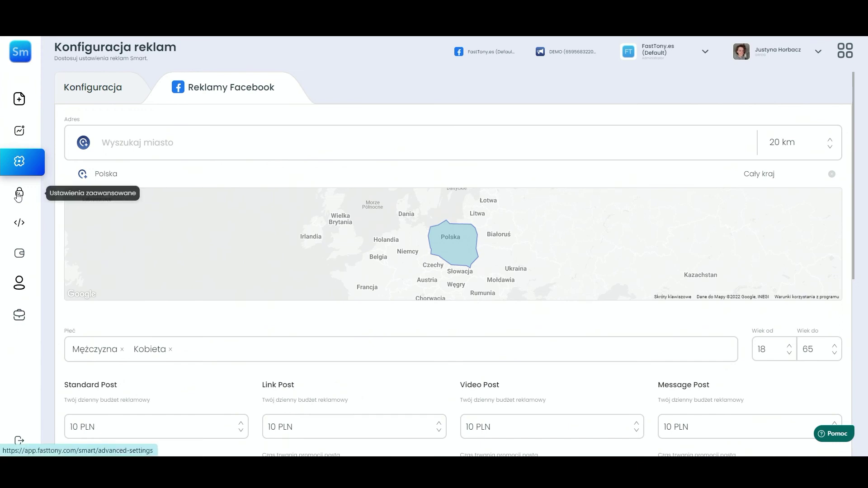
left_click(20, 194)
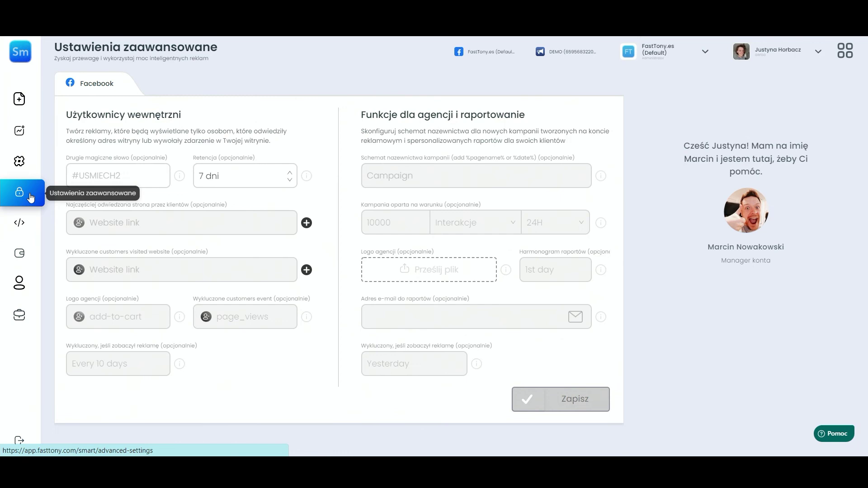
left_click(144, 171)
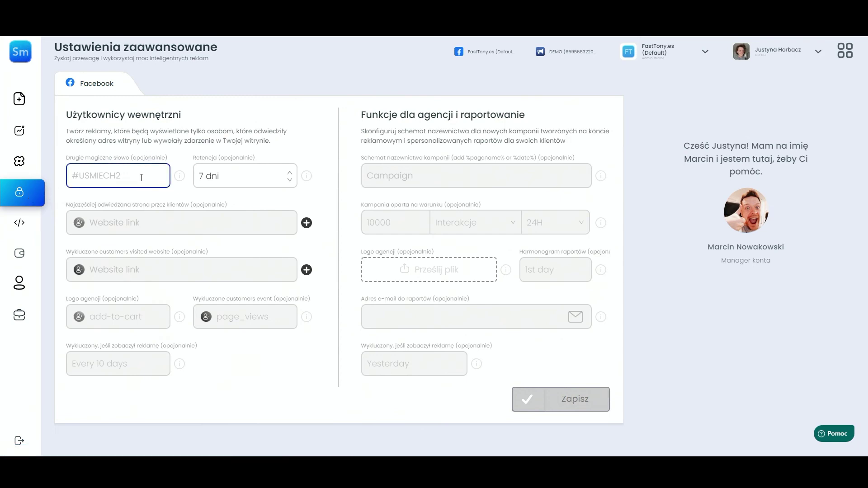